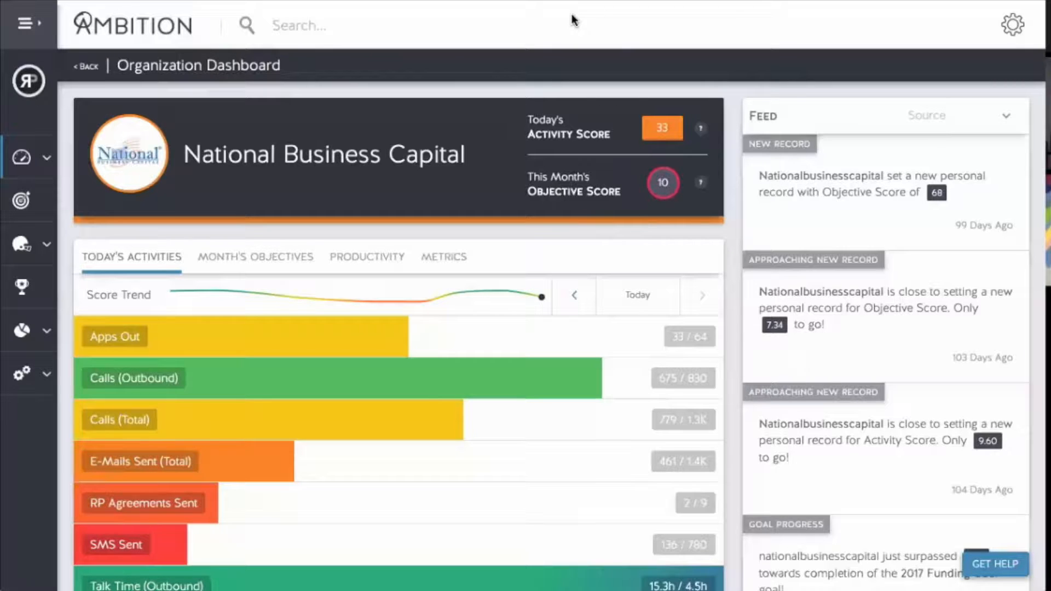
Open the integration management page from the administration area.
mouse_move(12, 395)
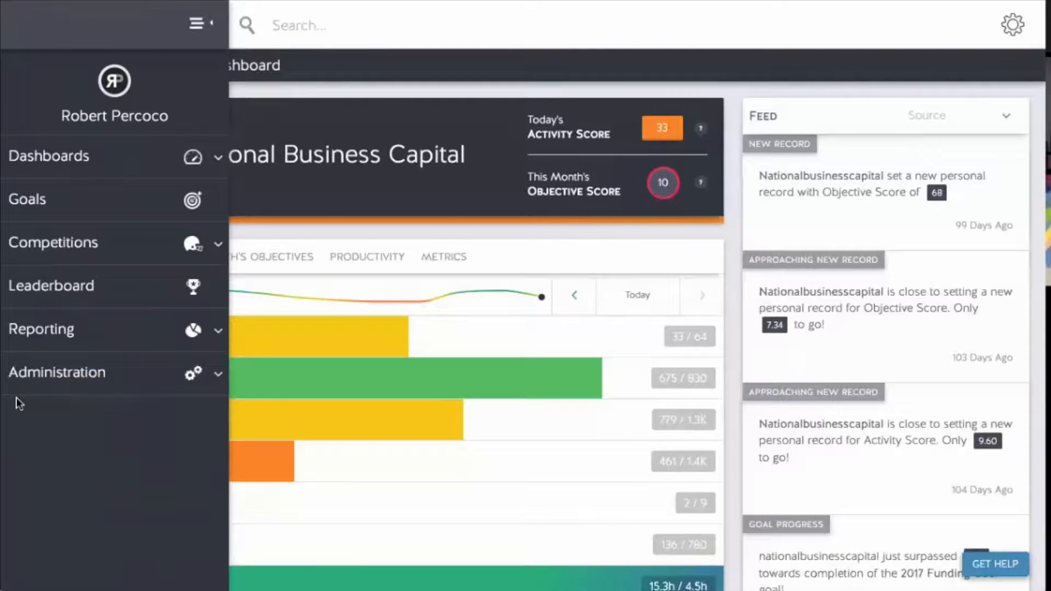
click(76, 384)
scroll(87, 460, down, 1)
click(104, 521)
scroll(117, 521, down, 1)
click(121, 523)
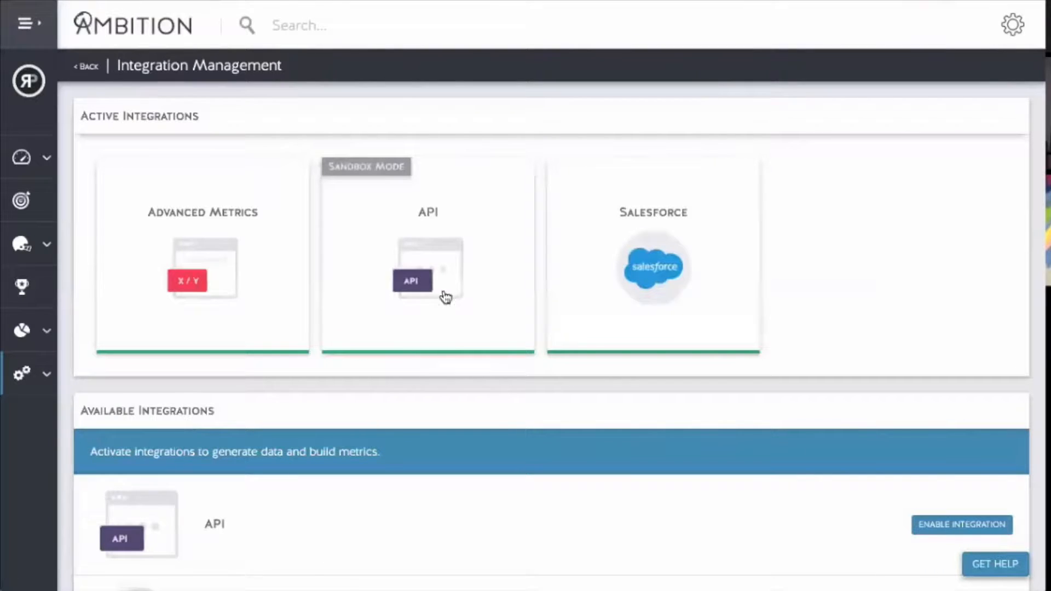
Open the Calls (Inbound) metric of the Salesforce integration for editing.
click(678, 303)
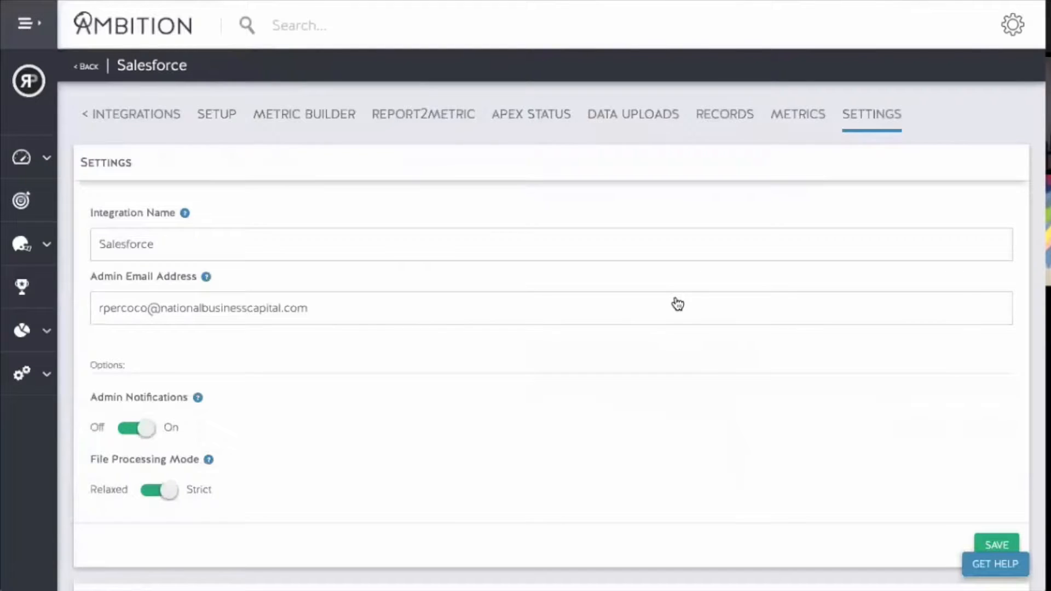
click(322, 123)
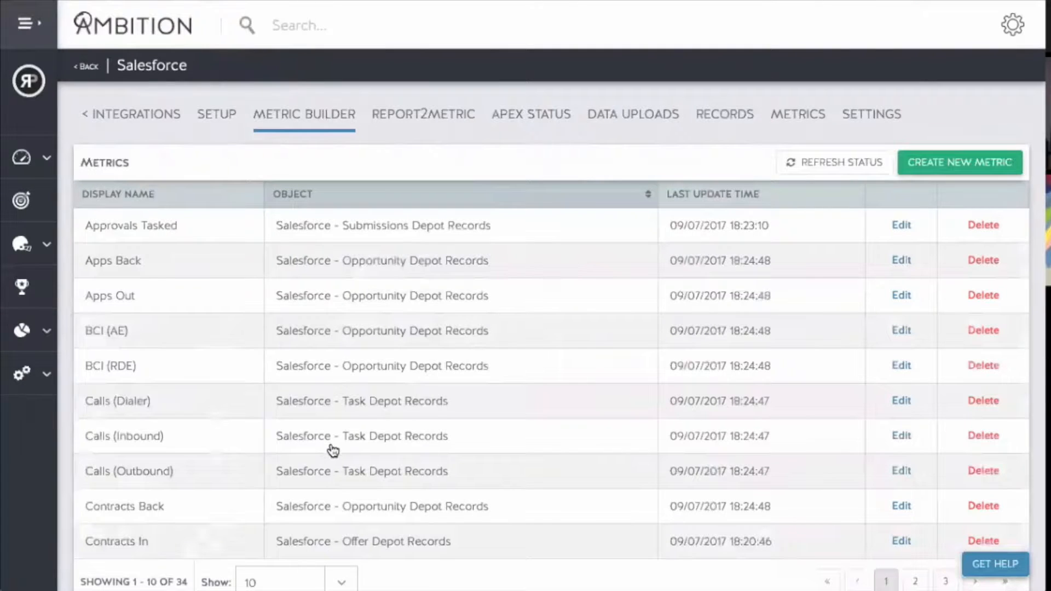
click(902, 437)
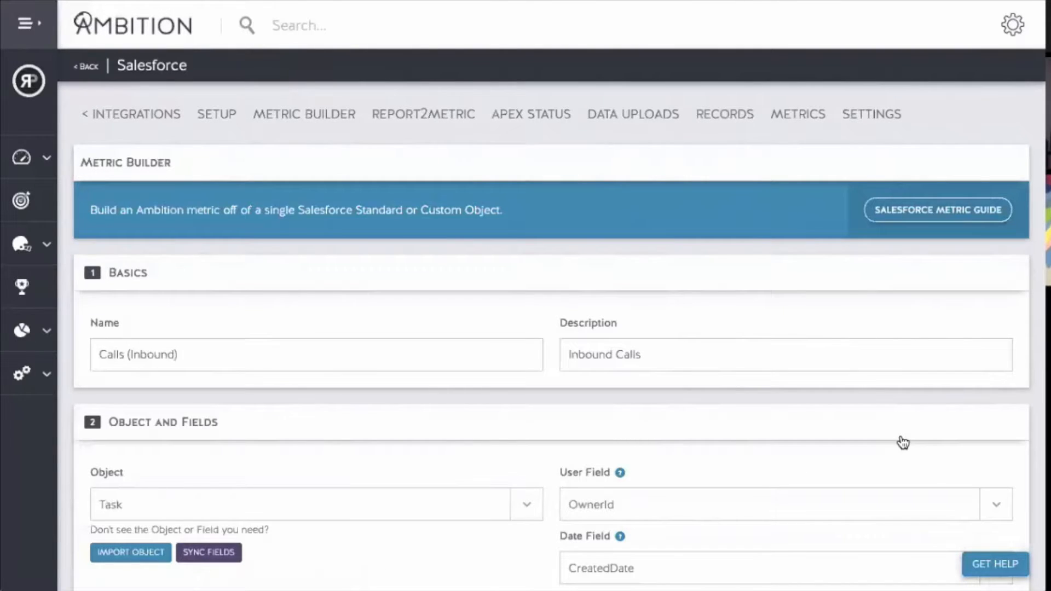
Examine the inbound calls metric's basics and its object, user field, date field and metric type settings.
scroll(794, 322, down, 2)
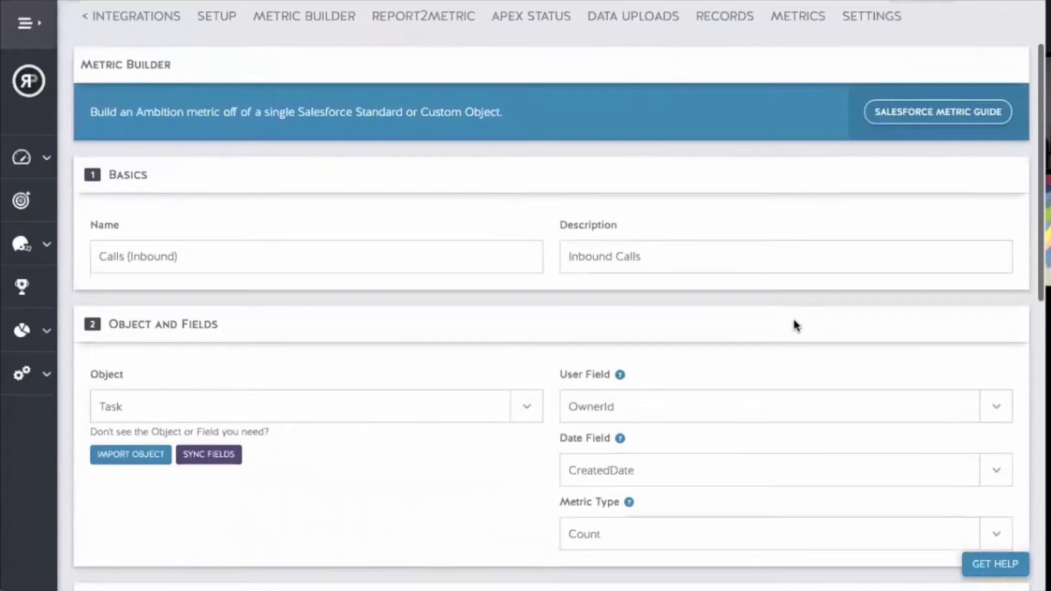
scroll(797, 325, down, 1)
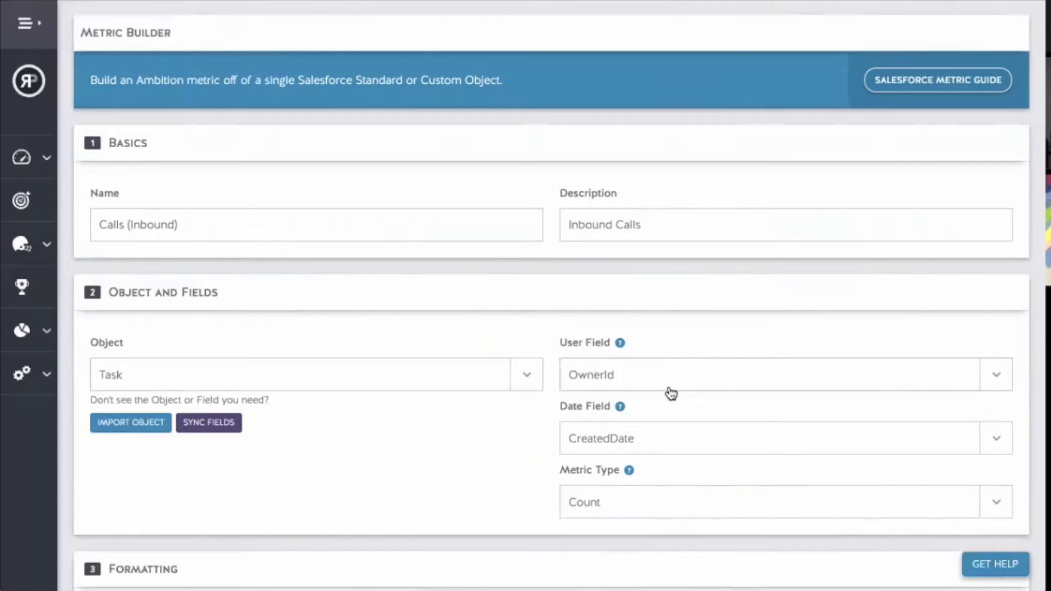
scroll(669, 392, down, 2)
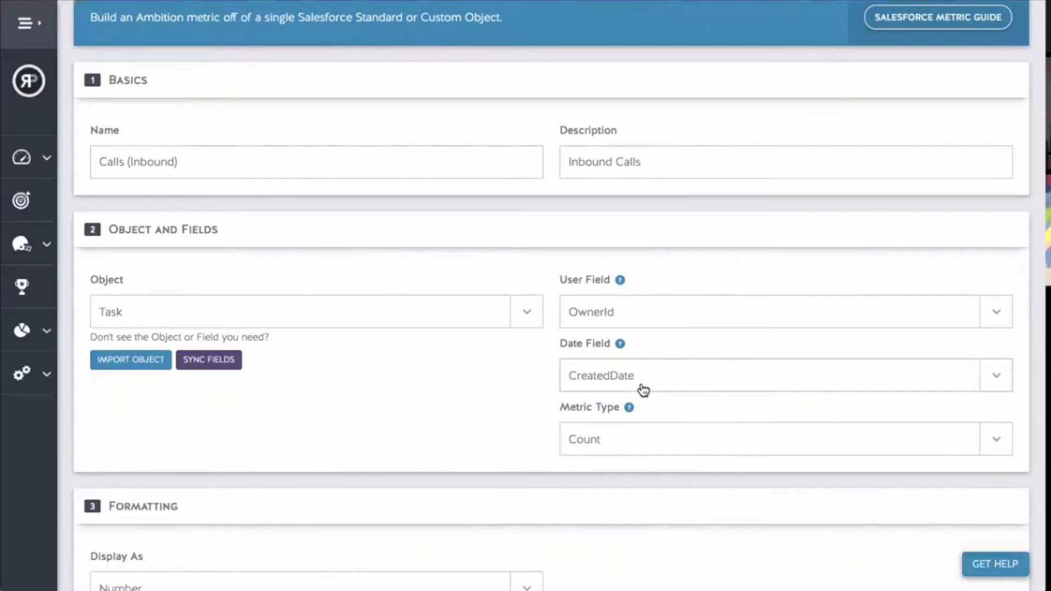
scroll(555, 351, down, 1)
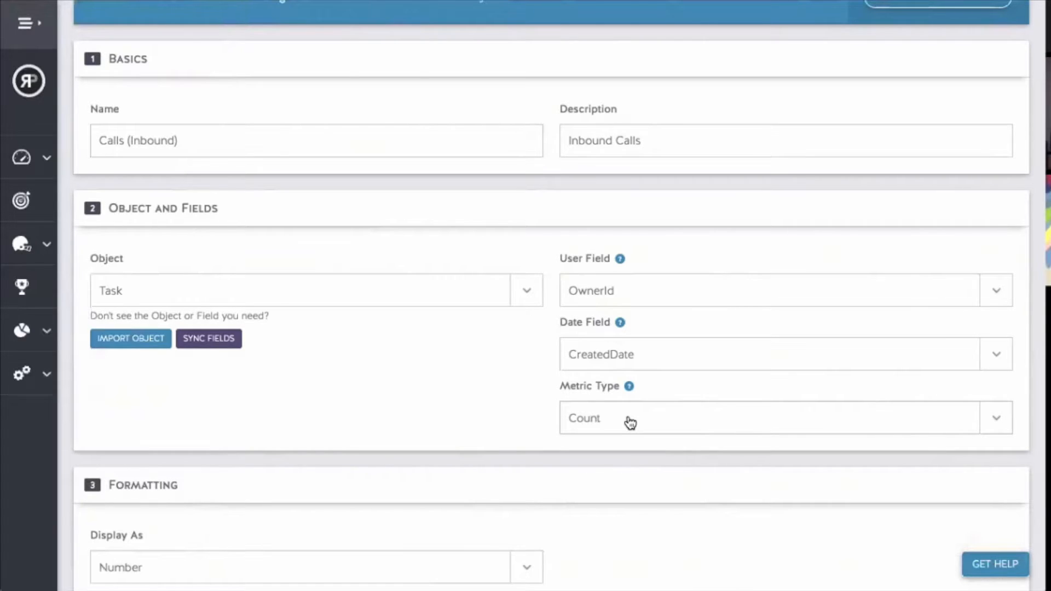
scroll(630, 424, down, 1)
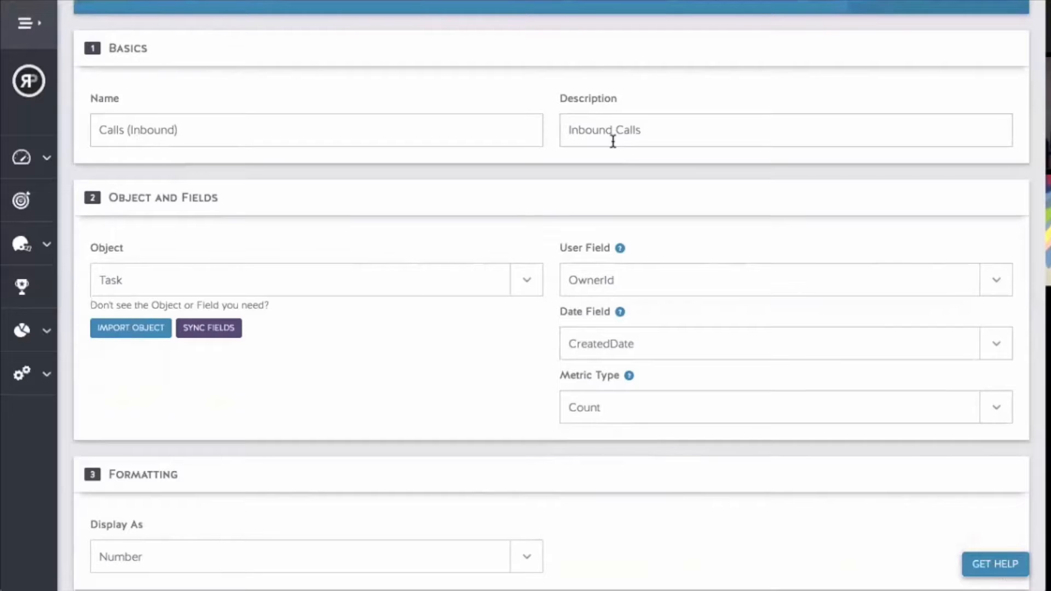
scroll(613, 143, down, 1)
scroll(602, 175, down, 2)
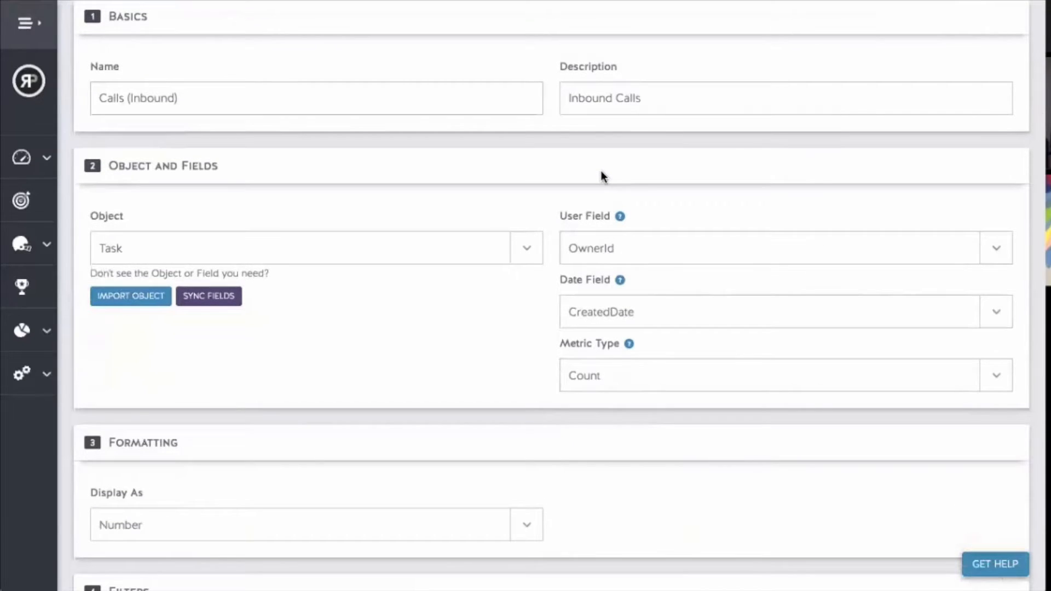
Review the inbound calls metric's filters and filter logic, including the value options of the CallType filter, and recheck its field settings.
scroll(603, 177, down, 10)
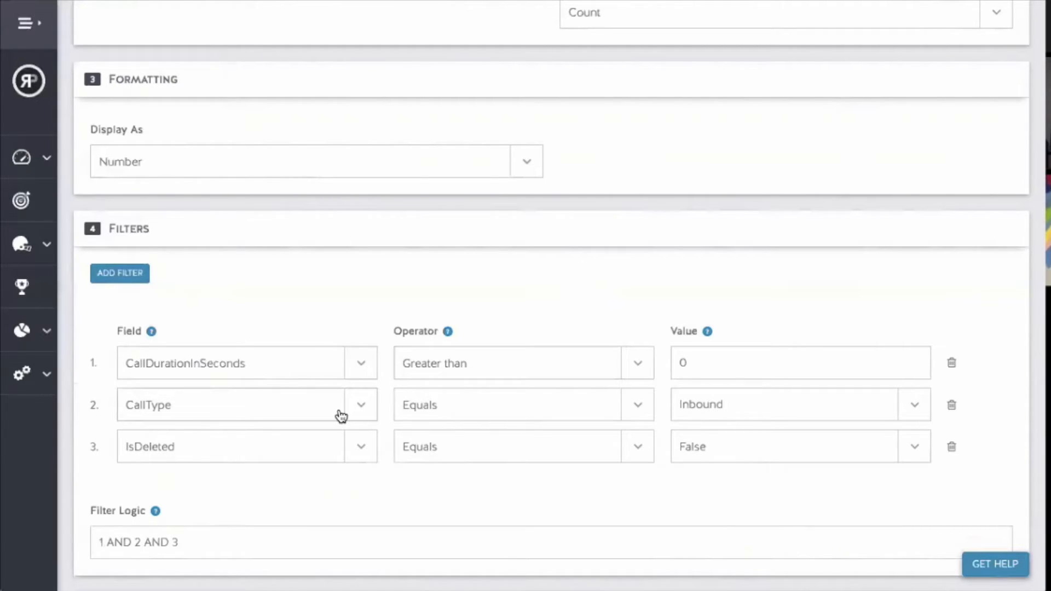
click(915, 414)
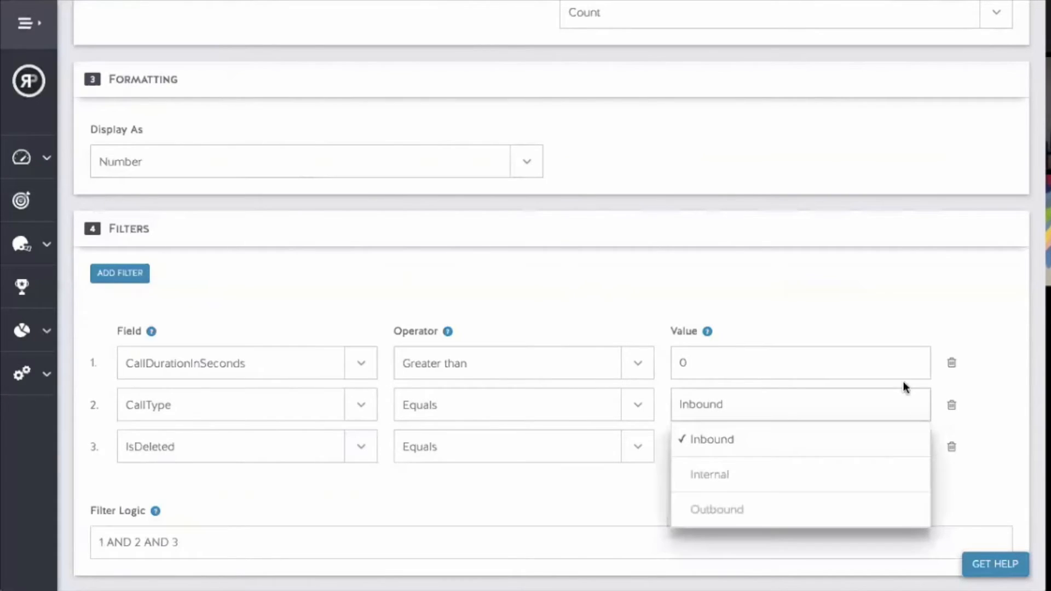
click(886, 260)
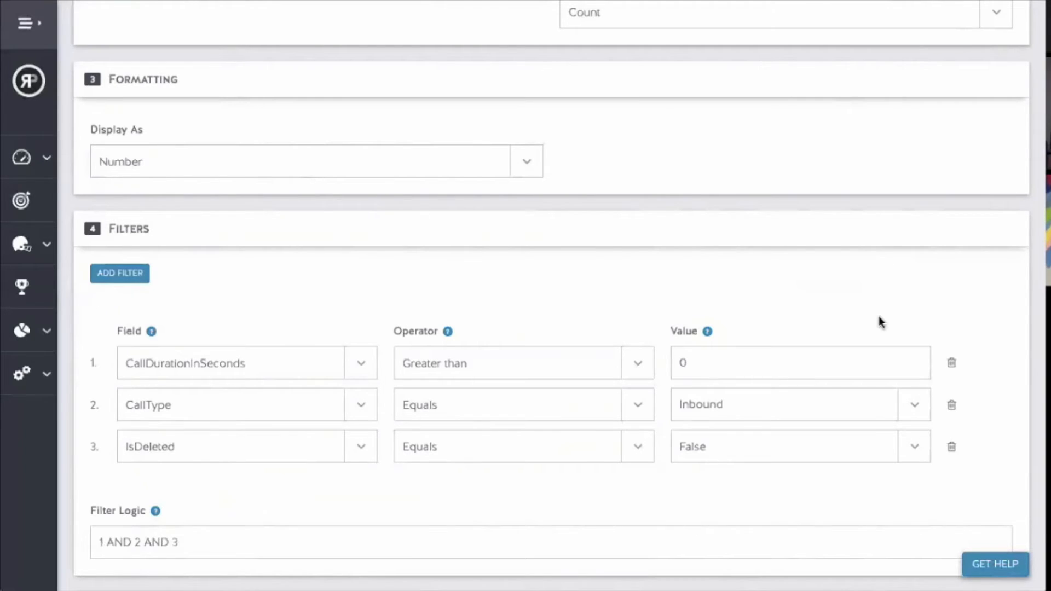
scroll(879, 318, down, 1)
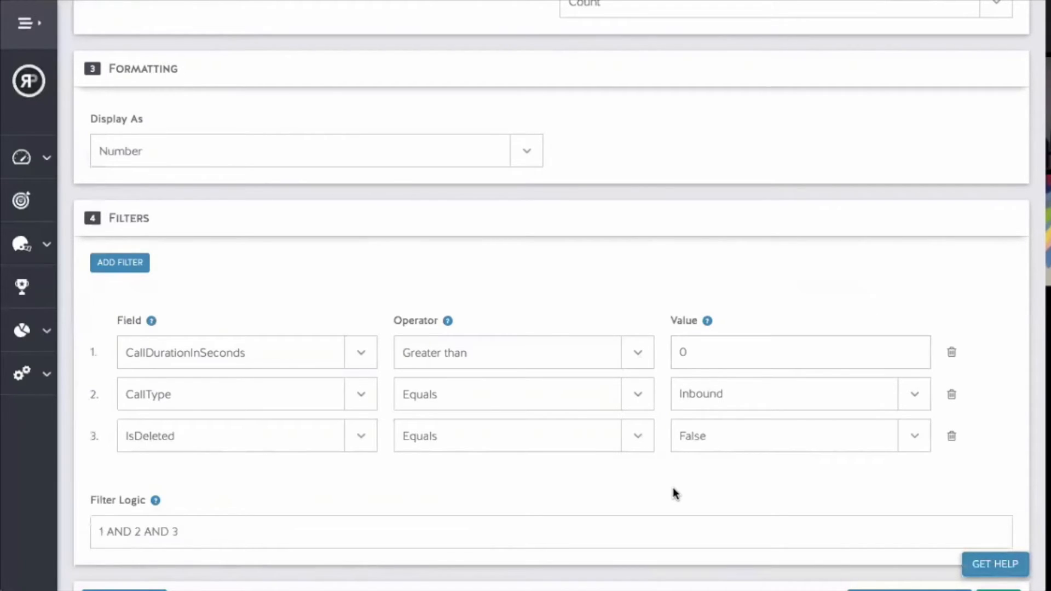
scroll(676, 493, up, 5)
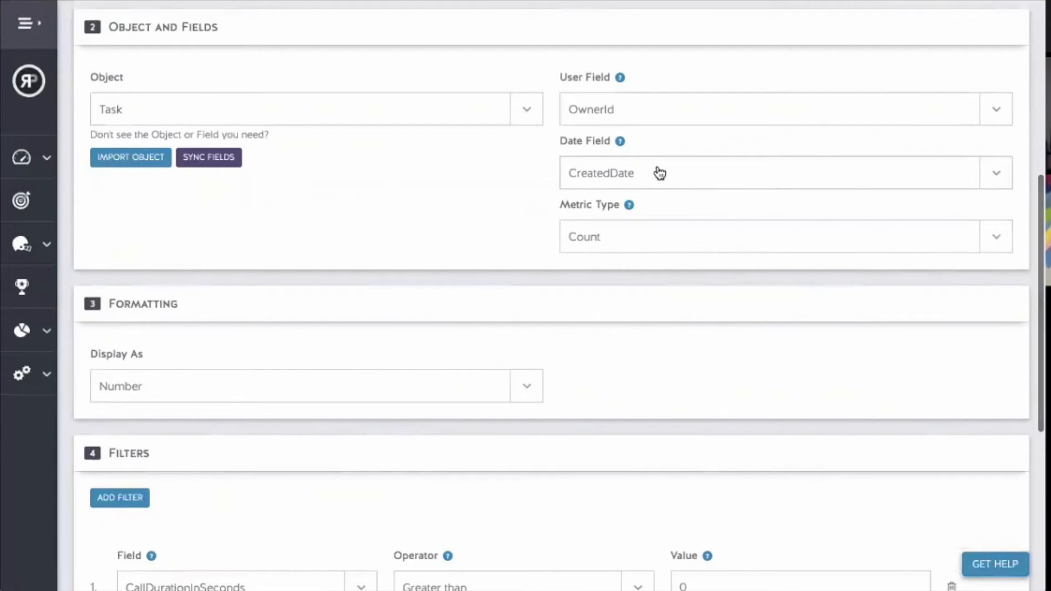
scroll(482, 256, down, 1)
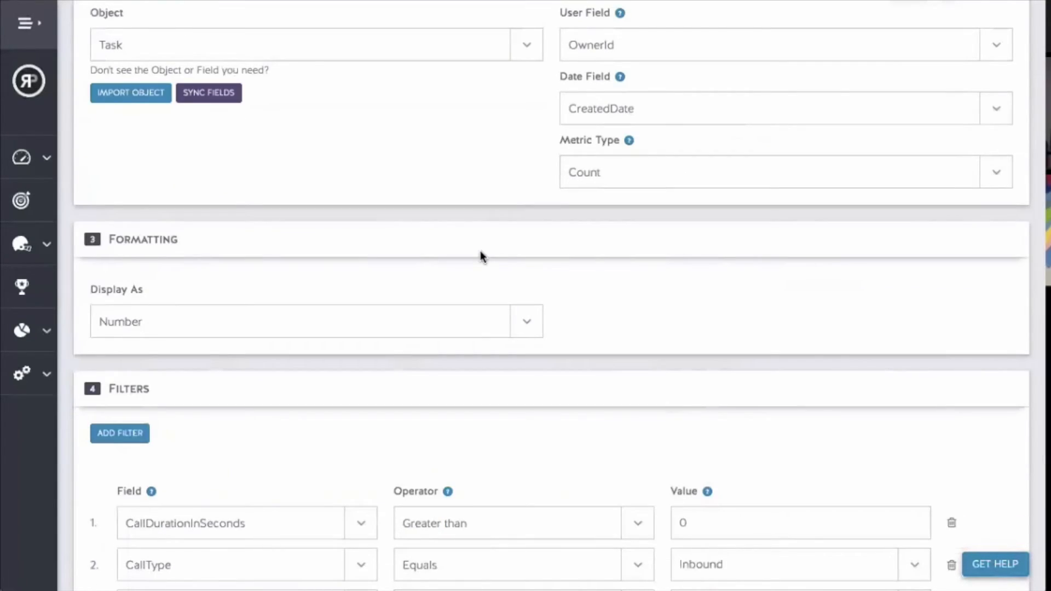
scroll(481, 256, up, 4)
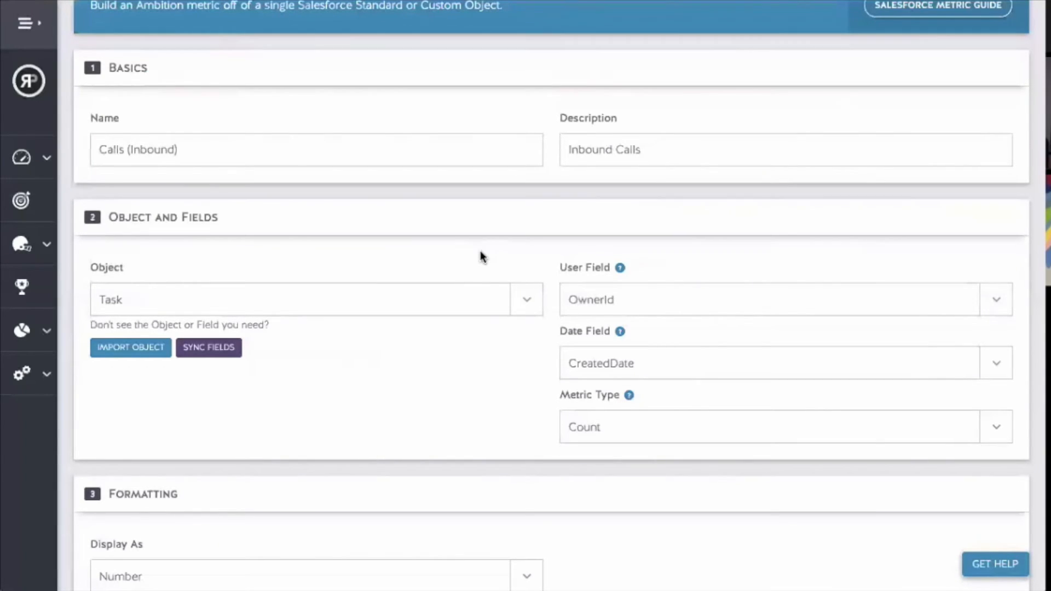
scroll(436, 252, up, 3)
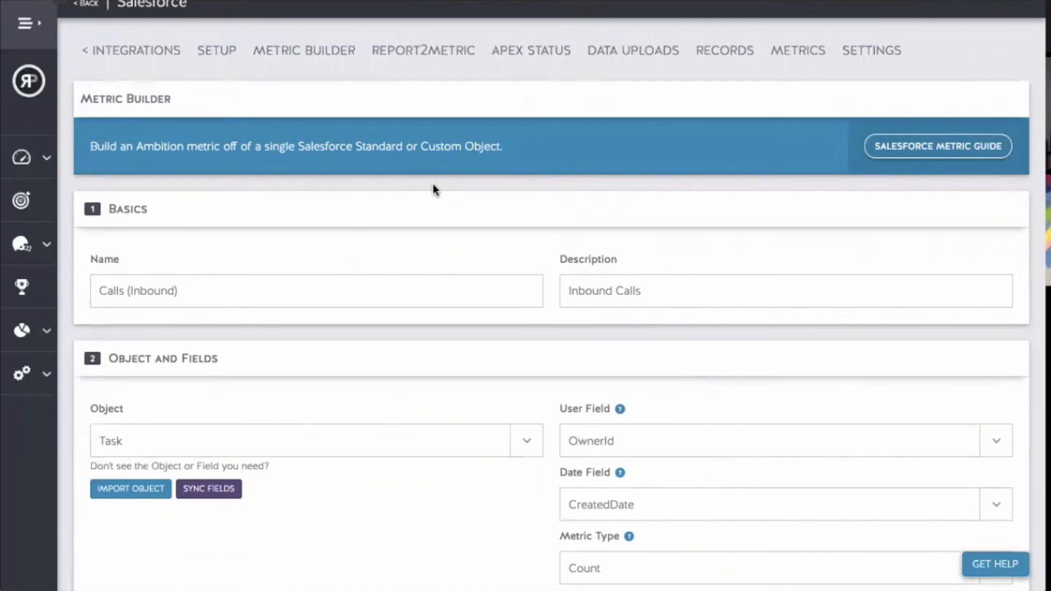
Open the Calls (Total) metric of the Advanced Metrics integration for editing and review its logic and optional modifiers.
click(115, 54)
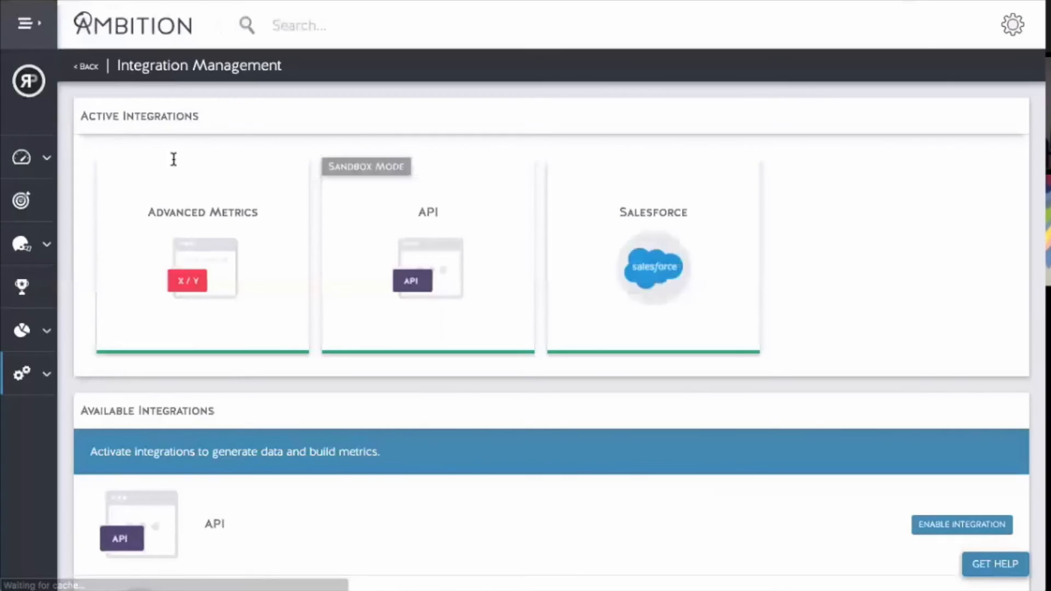
click(233, 264)
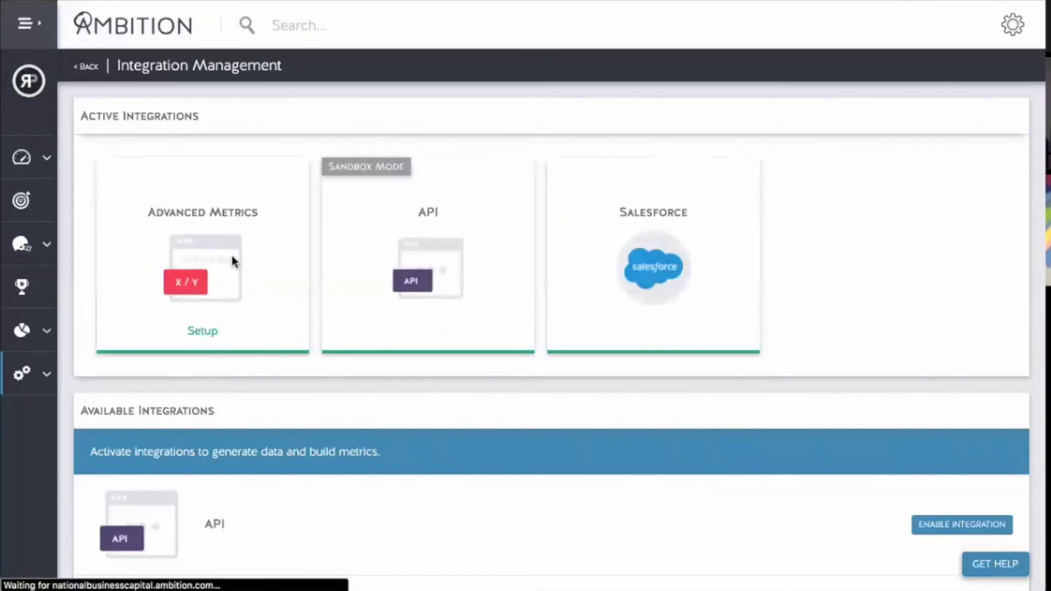
click(254, 117)
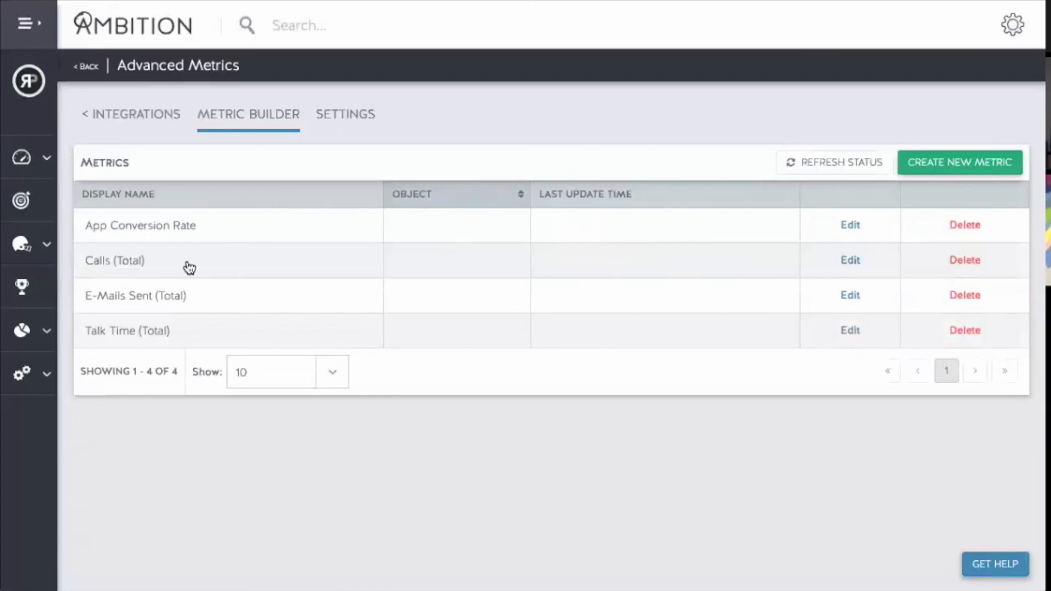
click(851, 261)
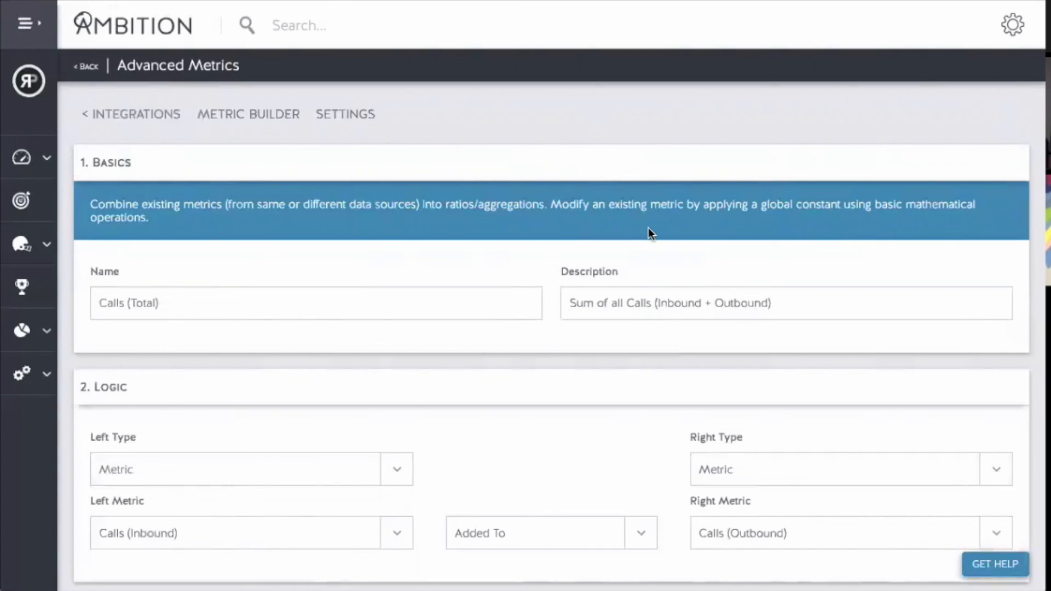
scroll(648, 228, down, 1)
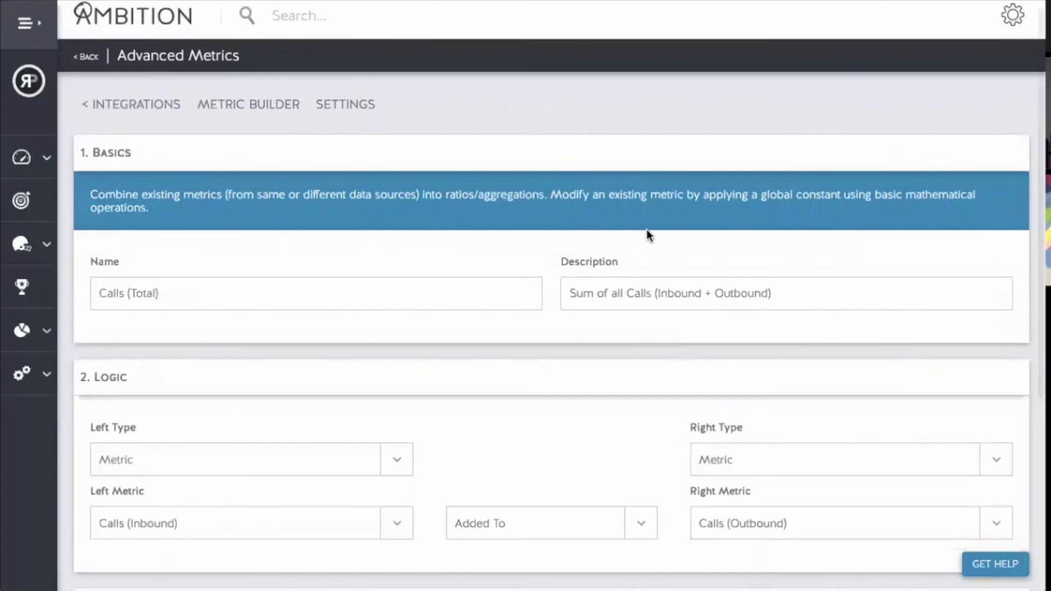
scroll(647, 229, down, 1)
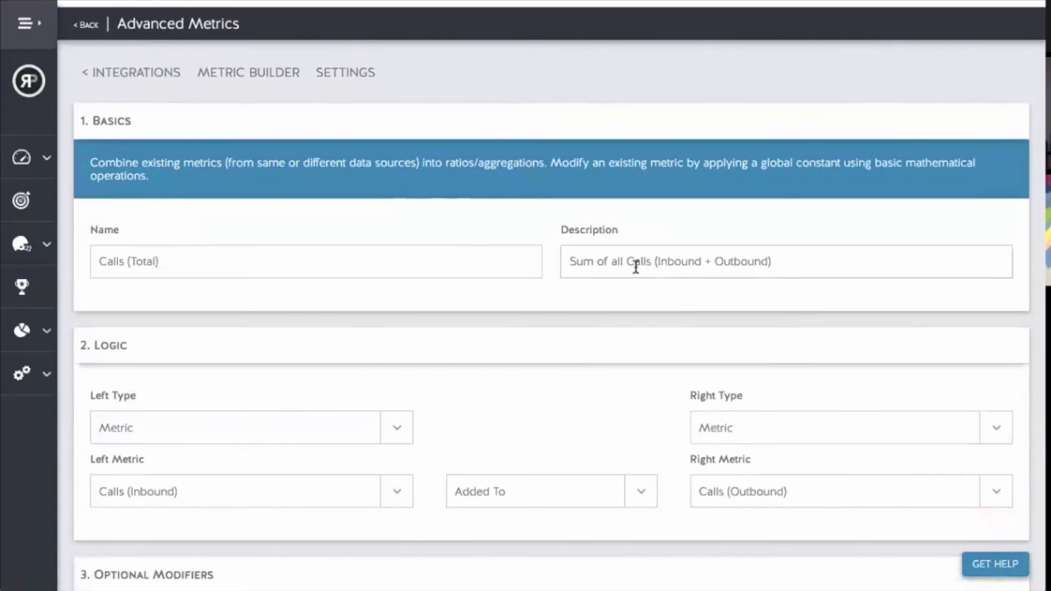
scroll(633, 268, down, 4)
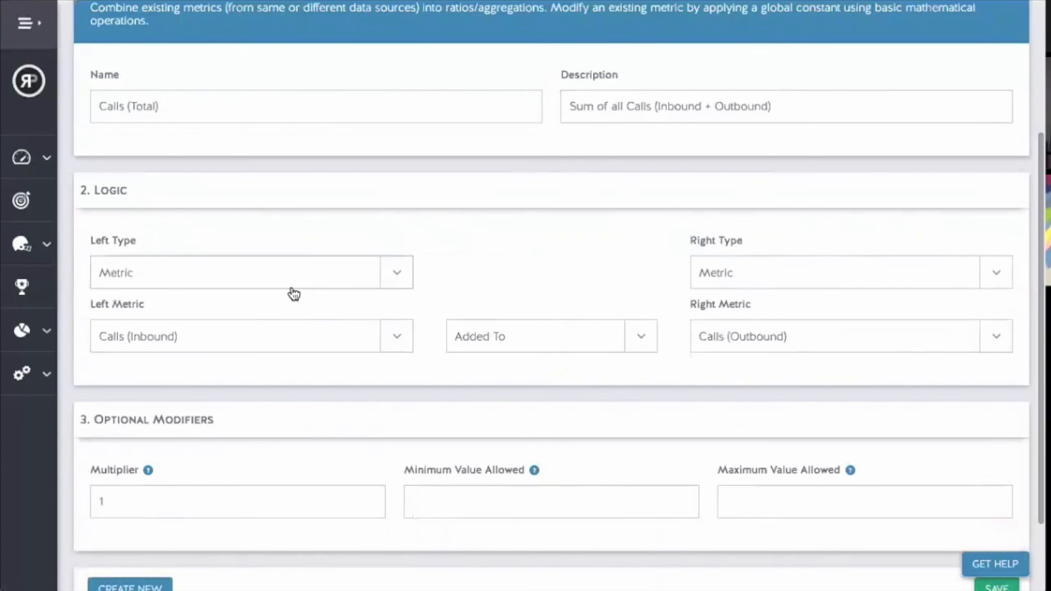